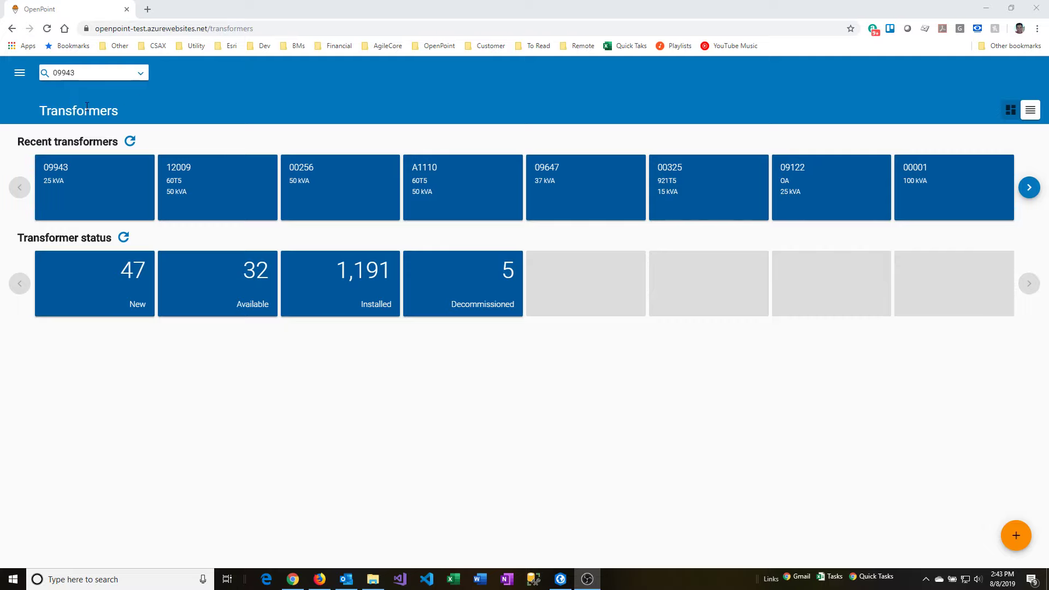
Navigate through the main menu to the Assets area's transformers section.
click(20, 74)
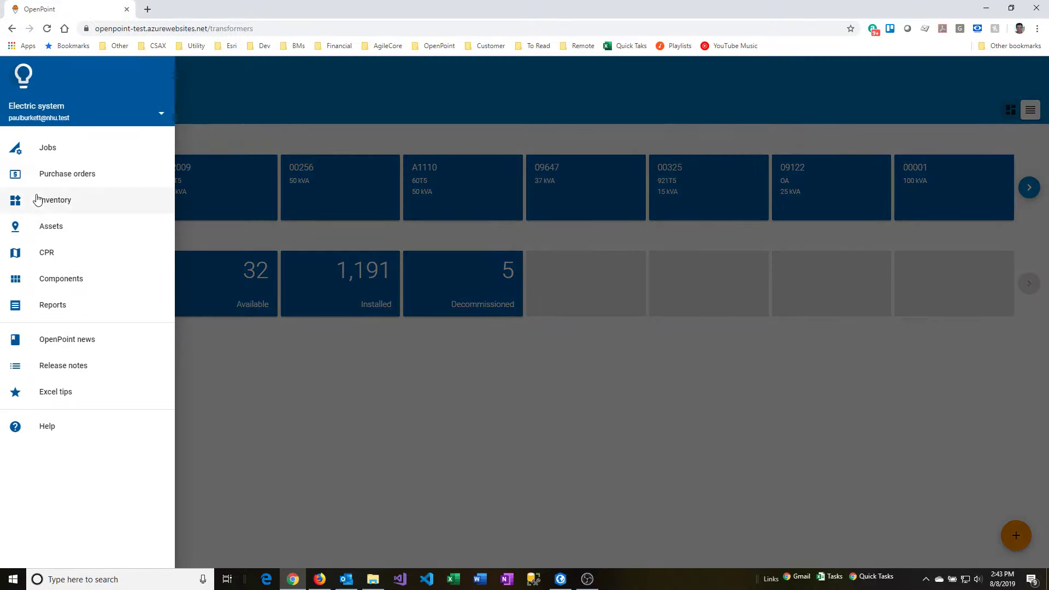
click(41, 227)
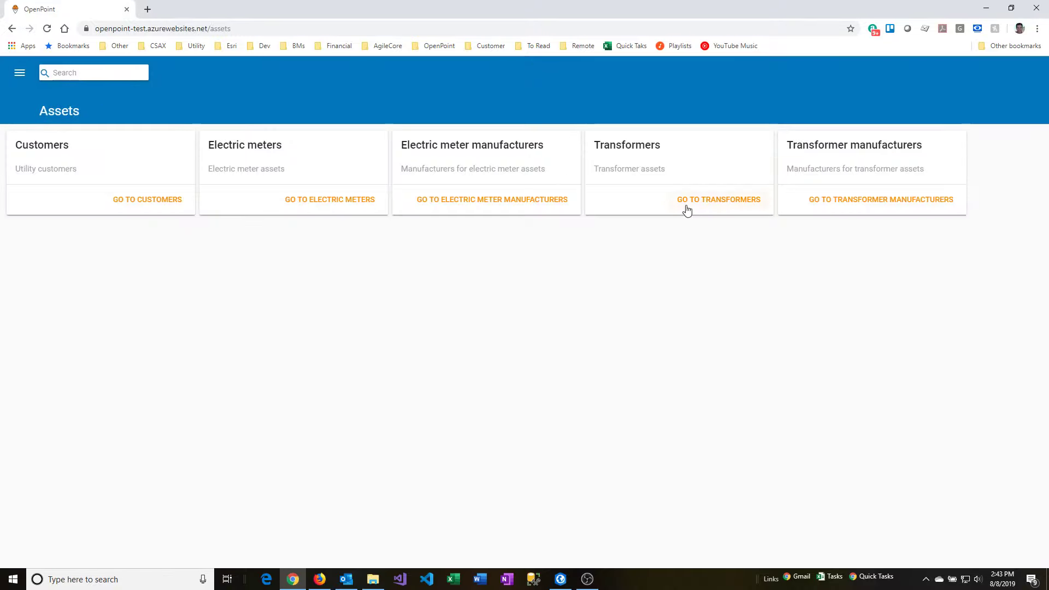
click(687, 203)
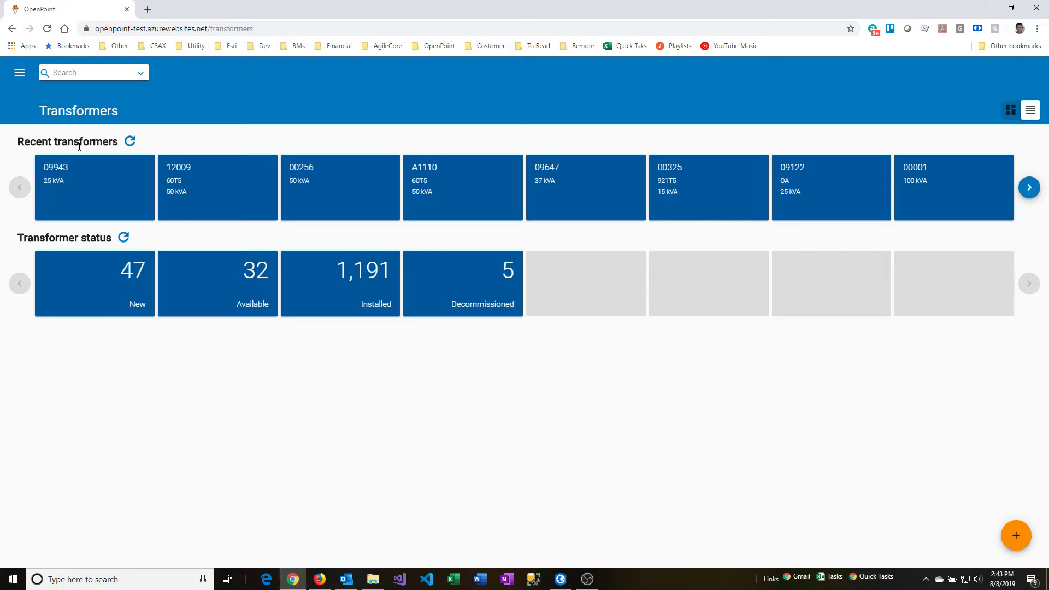
Search for transformer 09943, open its detail page, and check its empty actions list.
click(73, 74)
text(0994343)
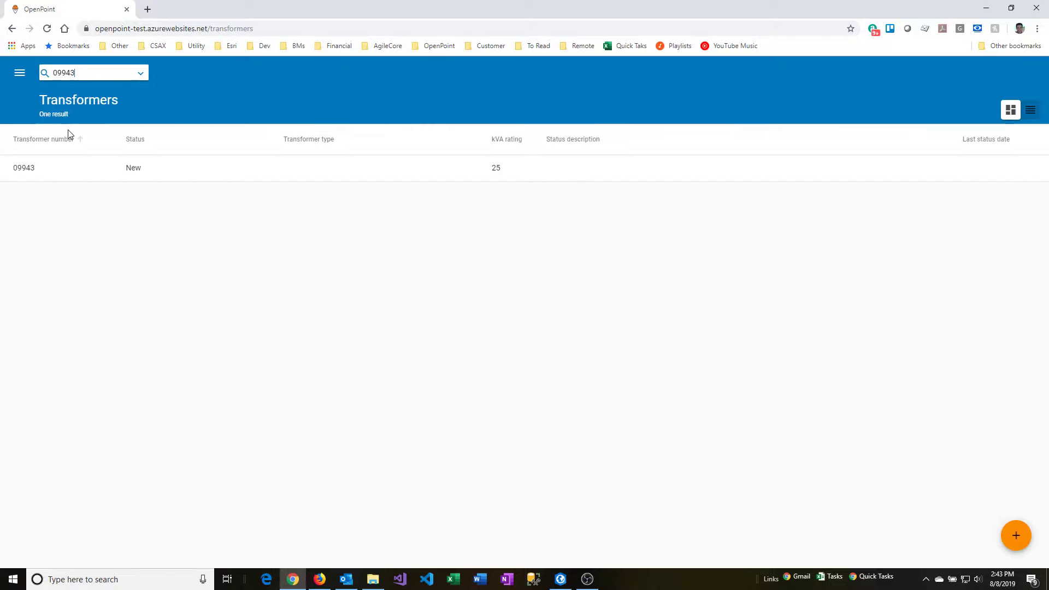
click(143, 171)
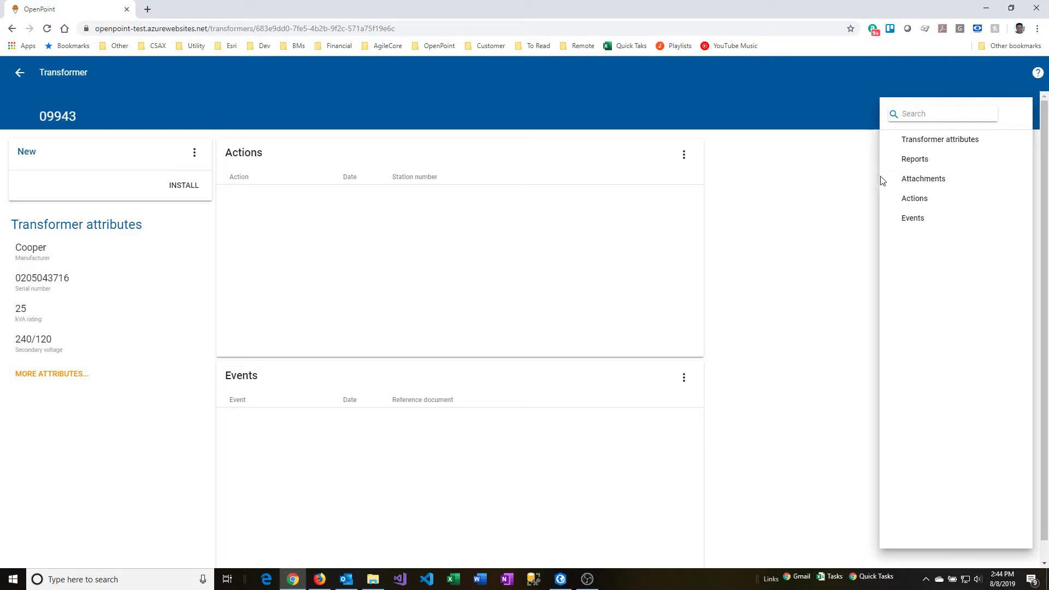
click(908, 203)
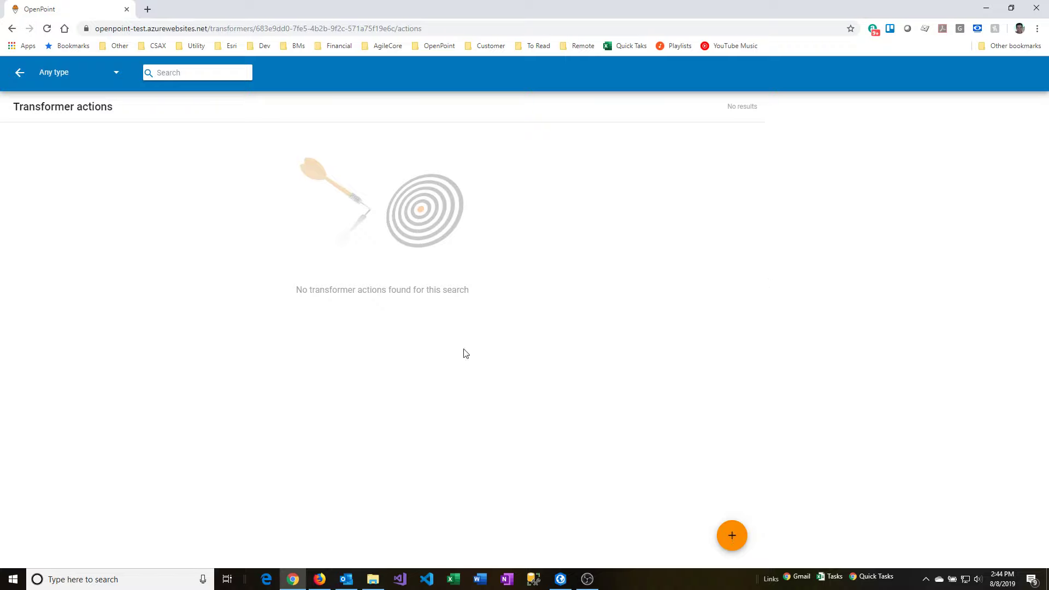
click(20, 76)
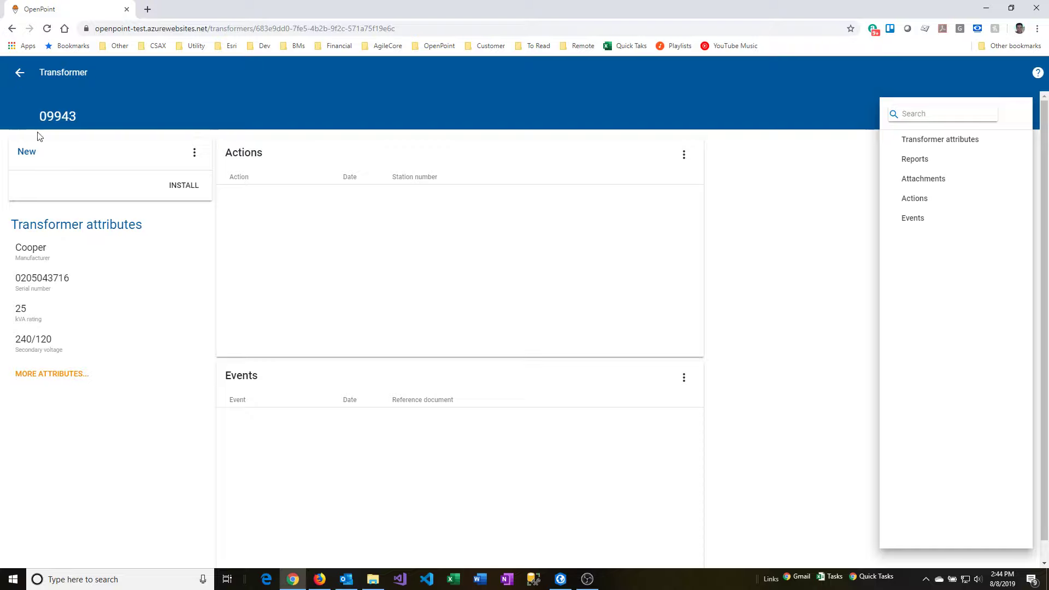
Begin an Install for 09943 dated 1/1/2019 and bring up the station number Feature lookup.
click(186, 186)
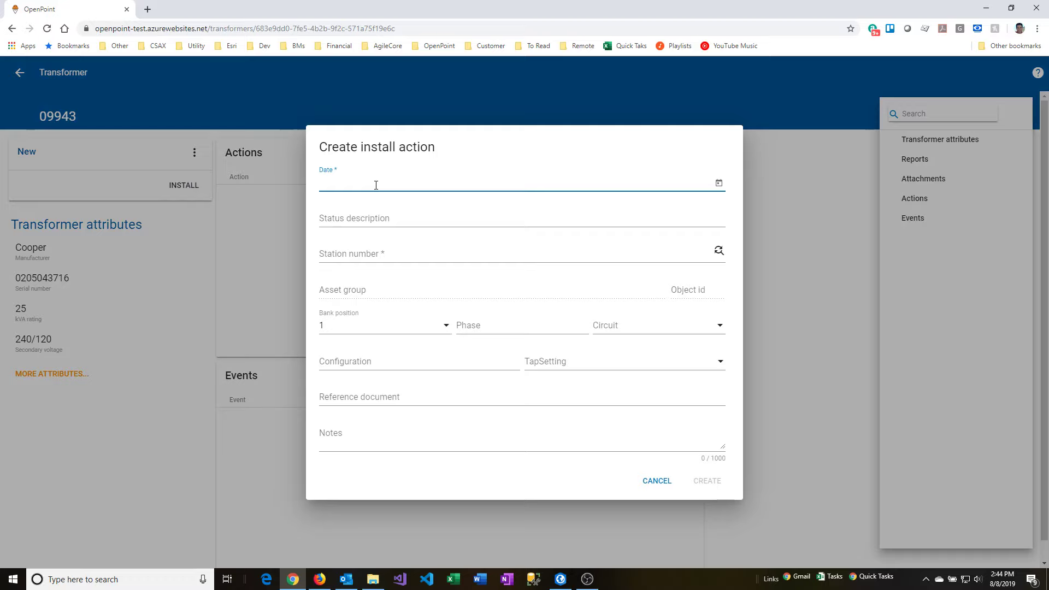
text(1/1/2019)
click(374, 220)
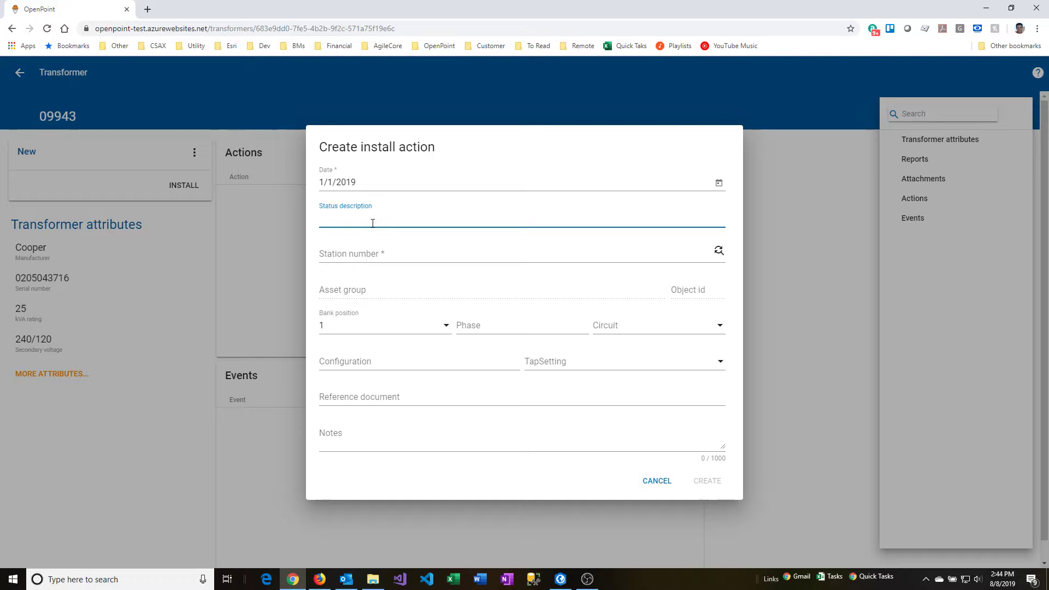
click(369, 253)
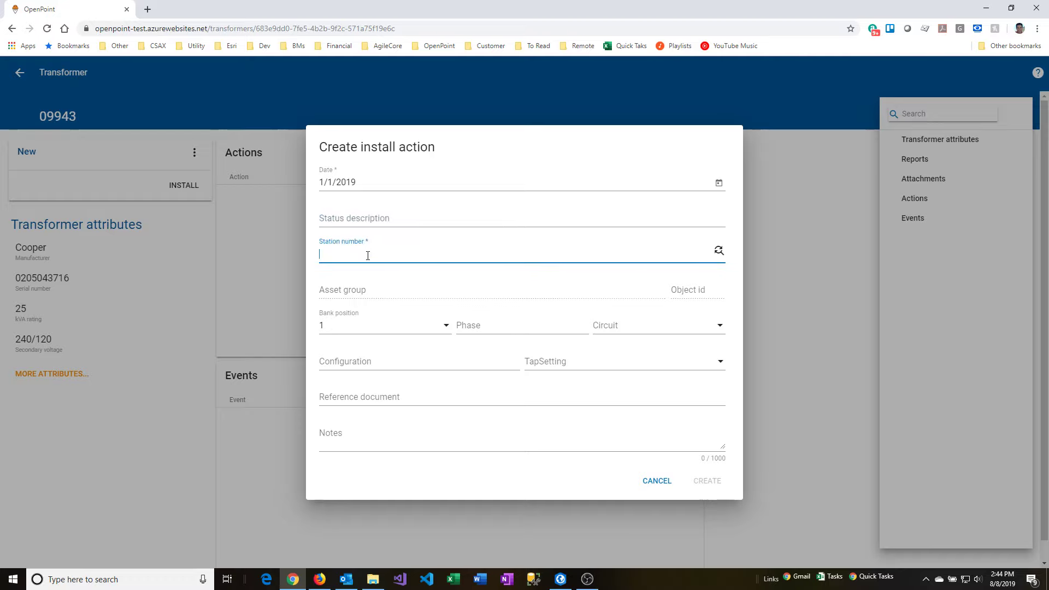
click(719, 250)
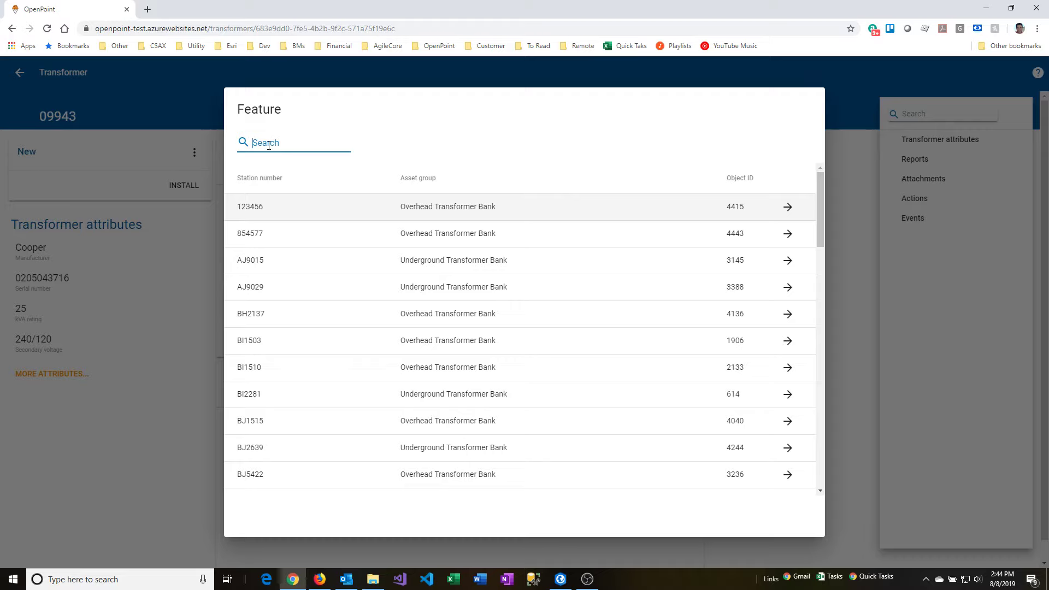
Filter the Feature lookup with 'oh' and pick station OH7985 (object ID 1470).
text(oh7985)
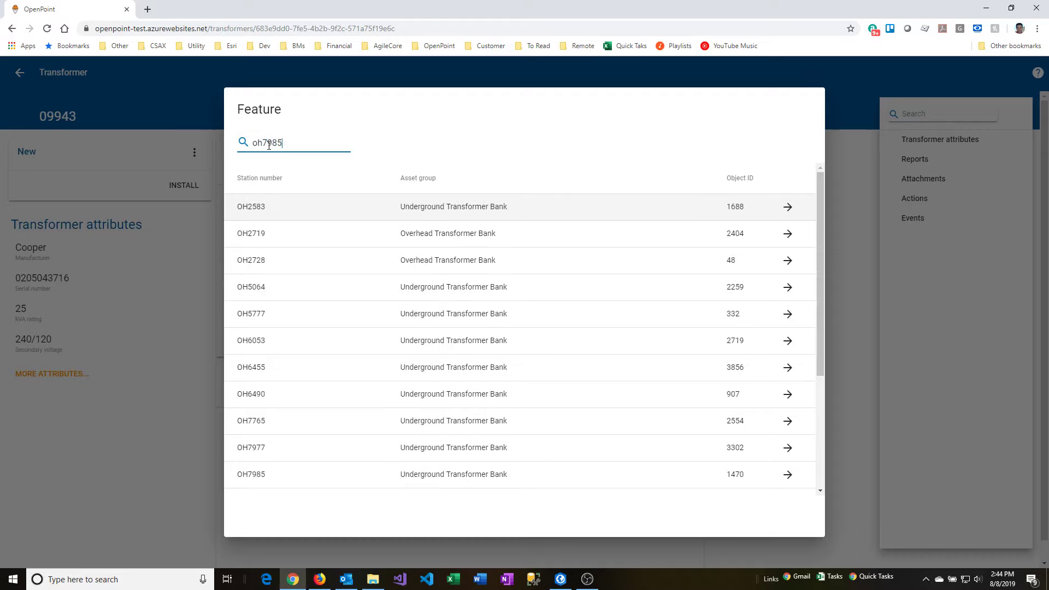
click(430, 214)
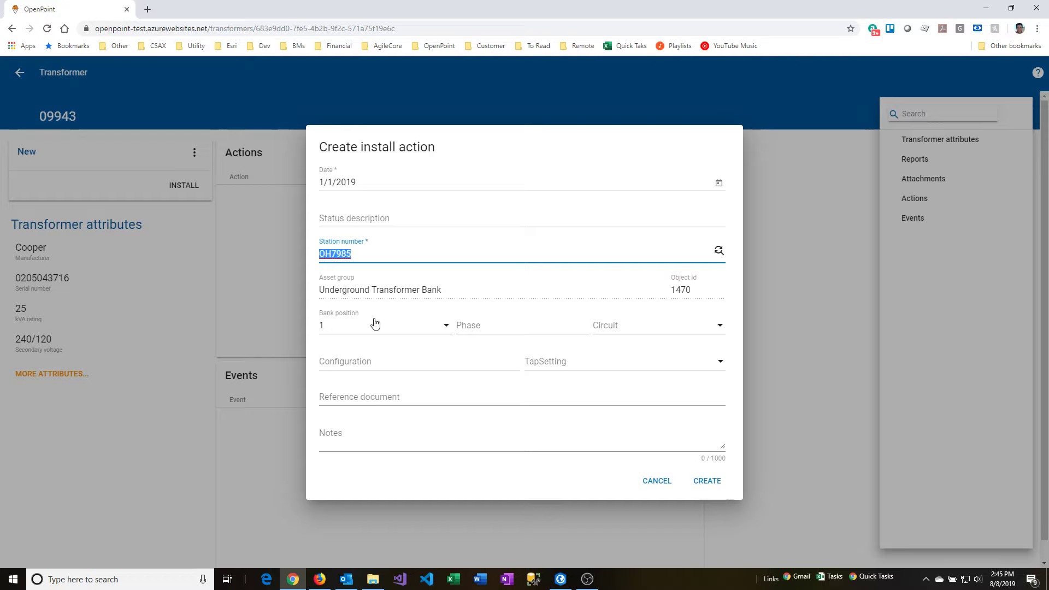
Keep bank position 1, enter phase A, choose circuit F1, and create the install action.
click(446, 326)
click(478, 352)
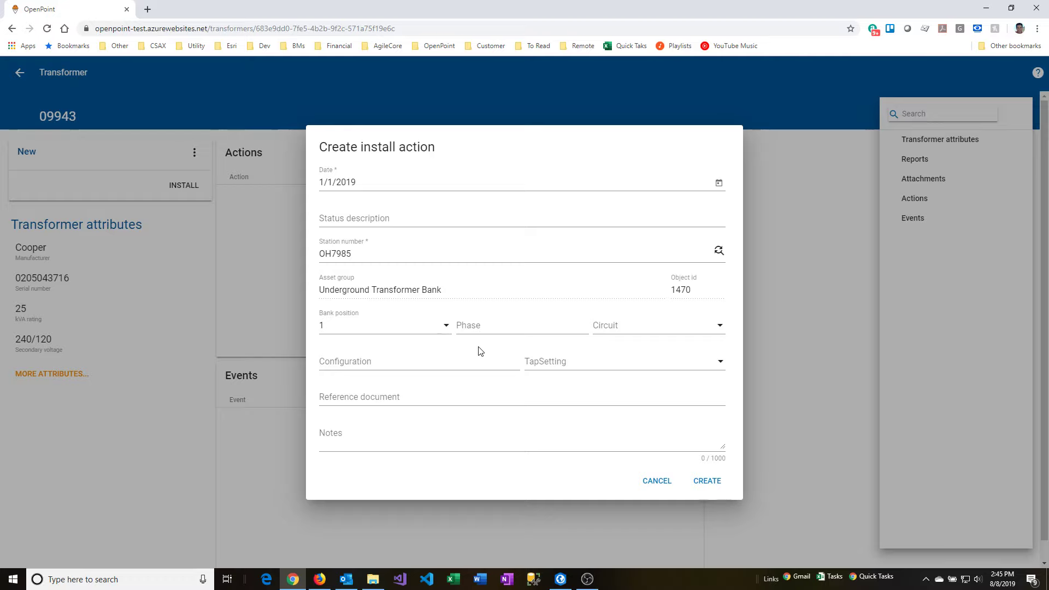
click(446, 328)
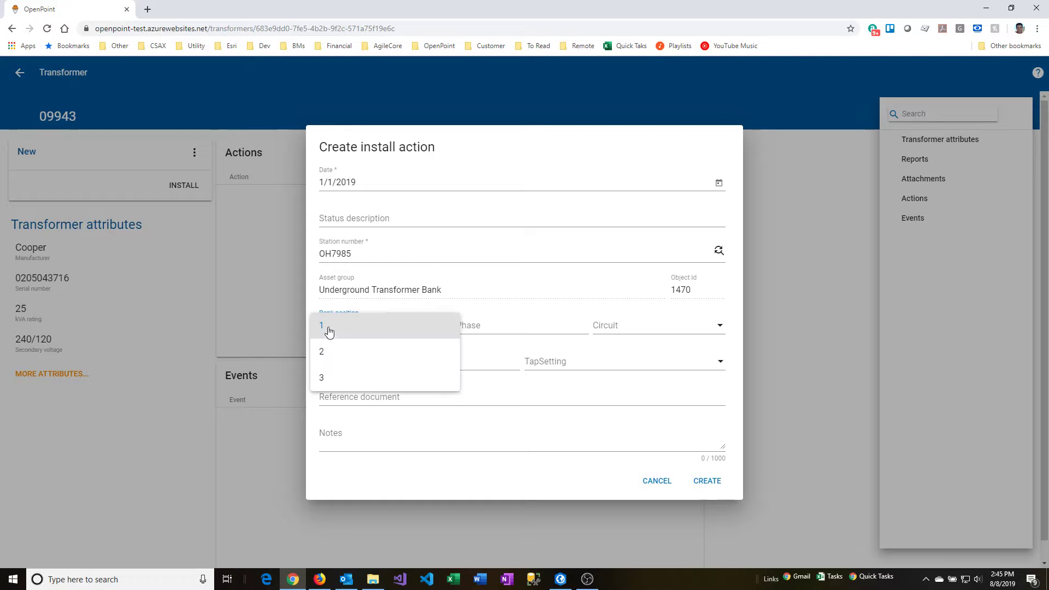
click(470, 341)
click(471, 335)
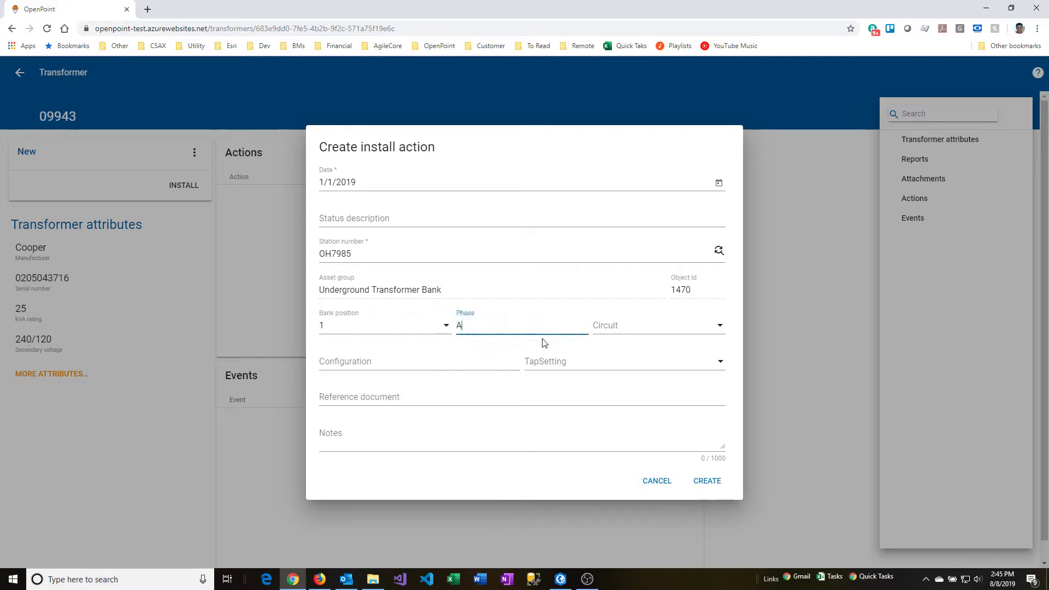
click(615, 330)
click(612, 353)
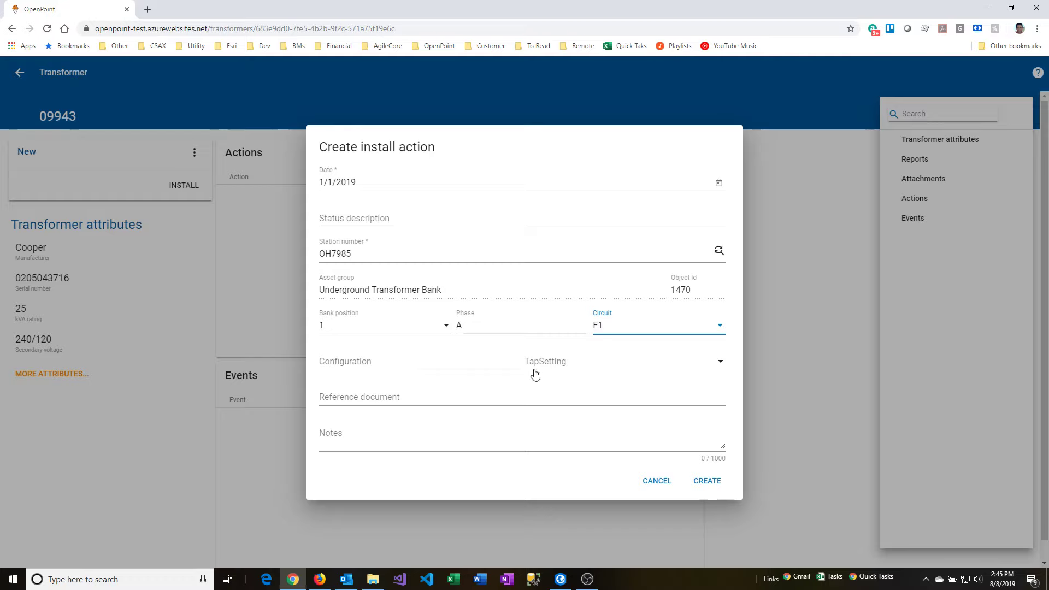
click(412, 394)
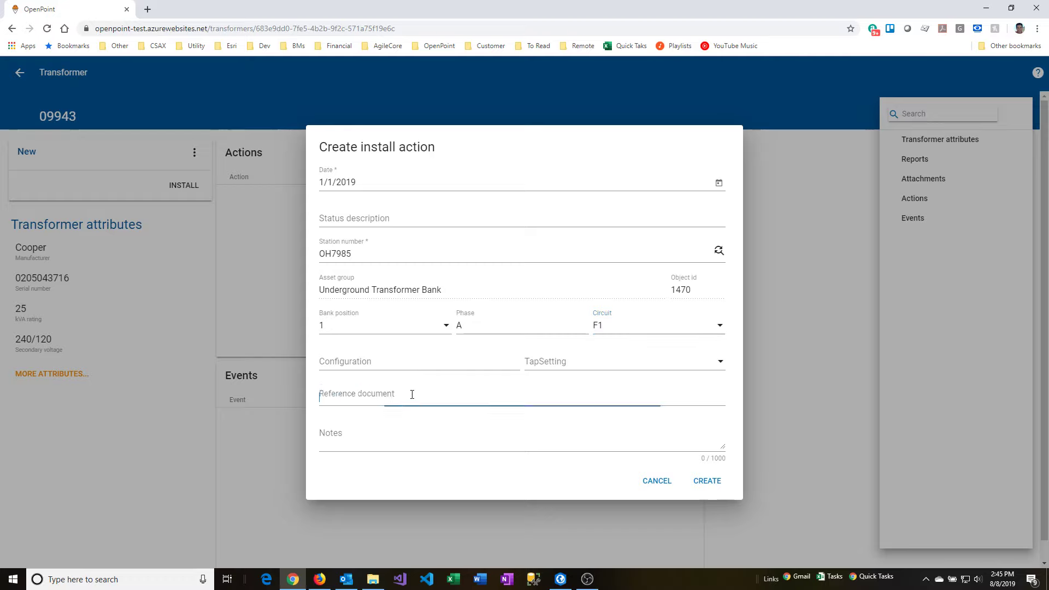
click(406, 434)
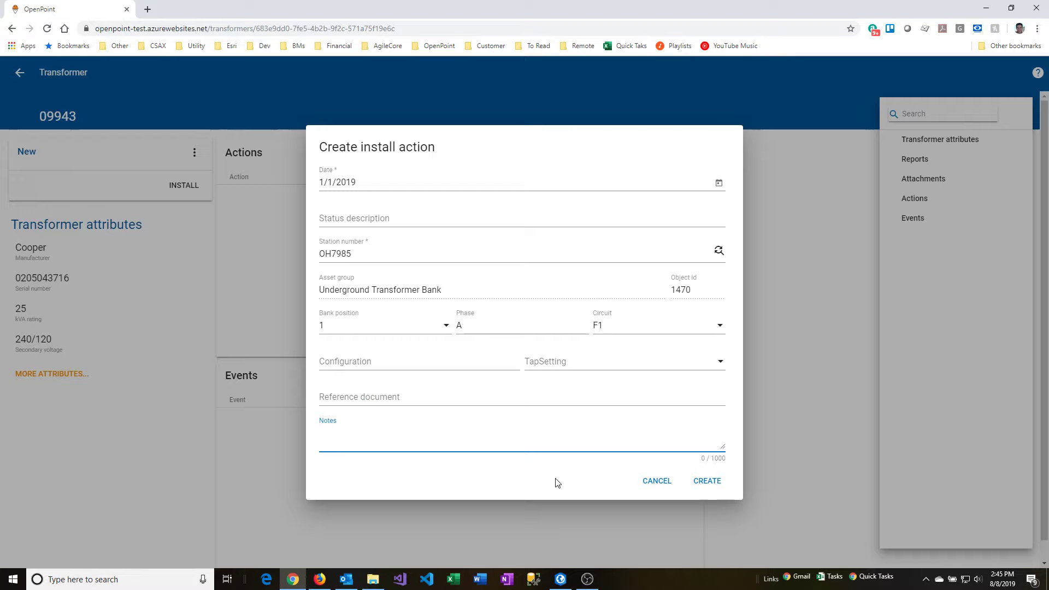
click(703, 480)
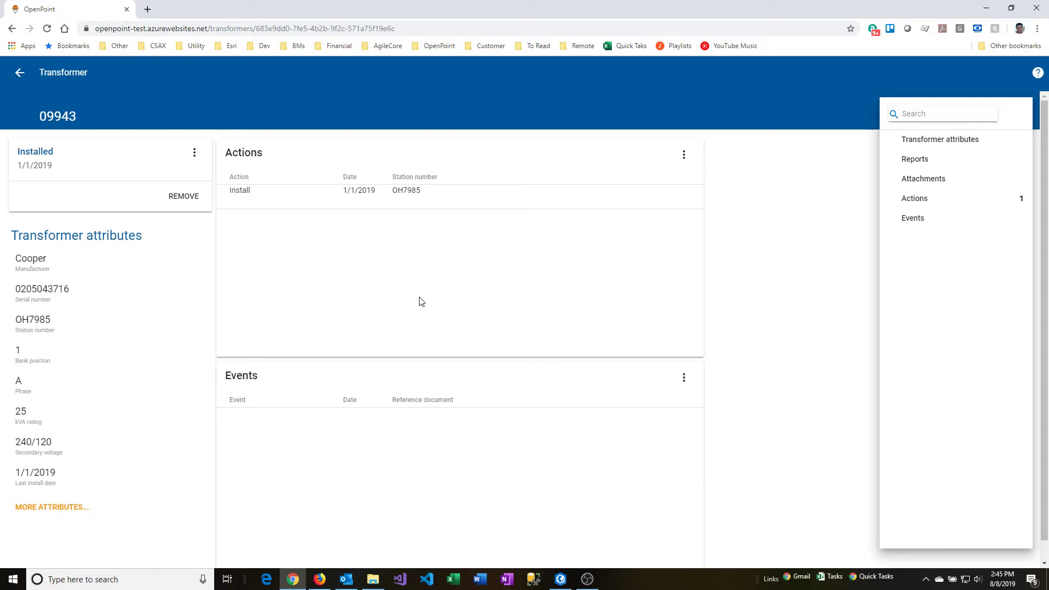
In ArcGIS Pro's electric map, select station OH7985.
click(560, 579)
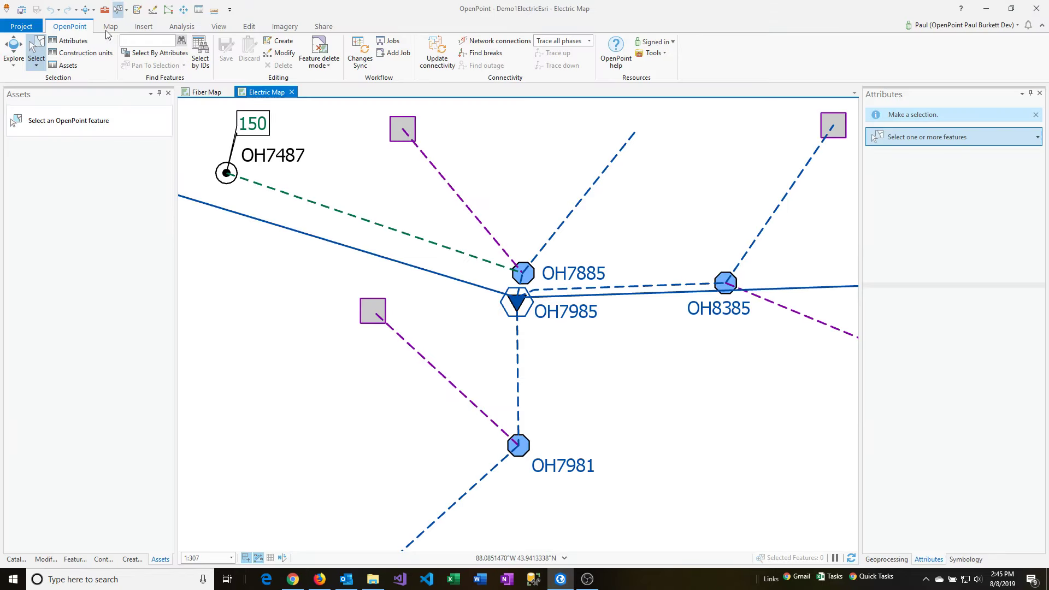
click(116, 11)
click(507, 312)
Confirm the Assets pane lists transformer 09943 on bank 1470, then cancel the number edit.
click(68, 66)
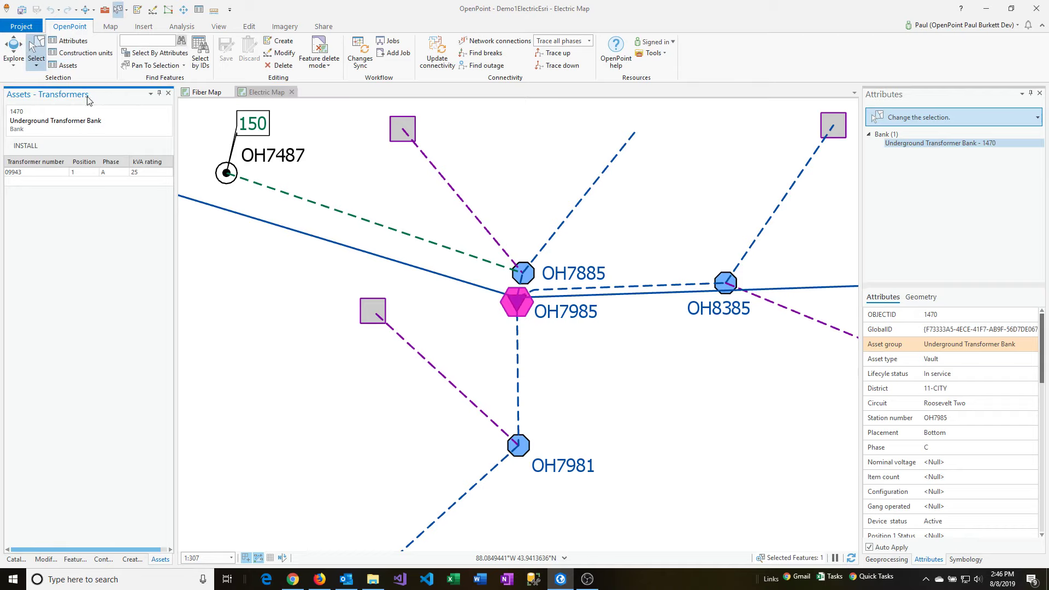
click(37, 130)
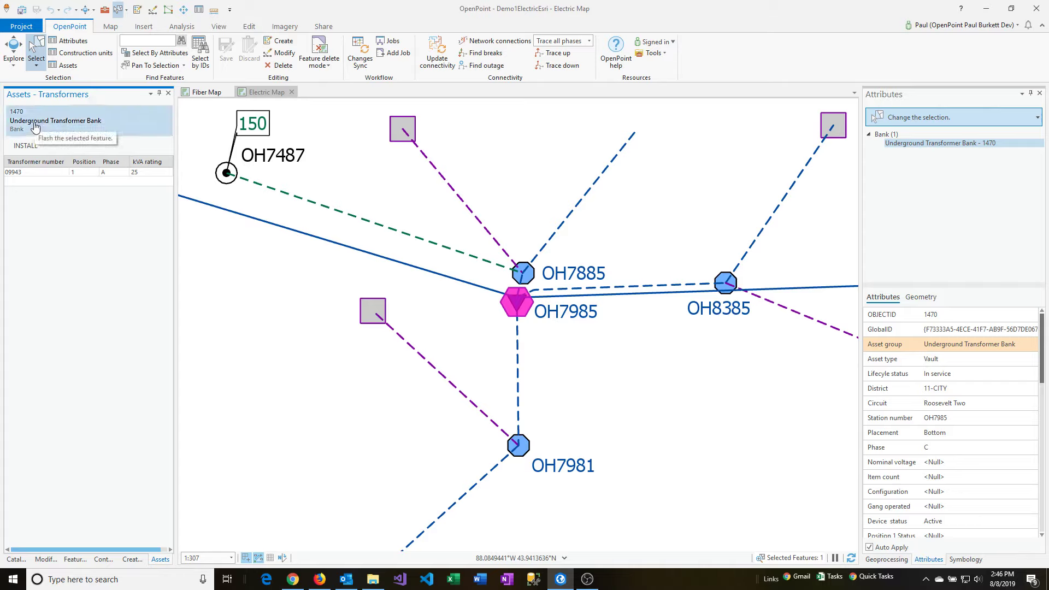
click(22, 173)
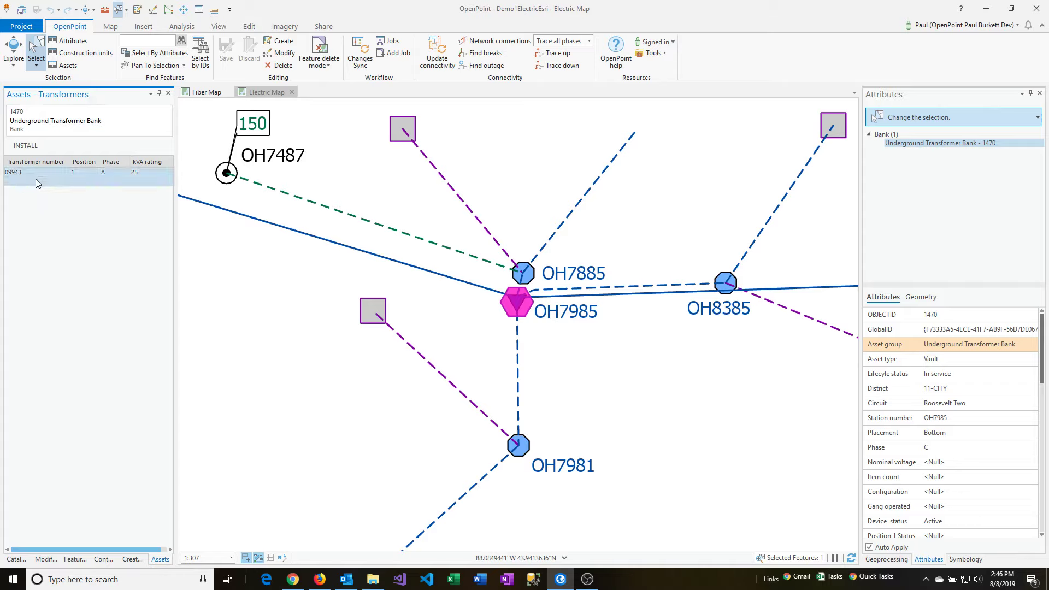
click(35, 179)
key(Return)
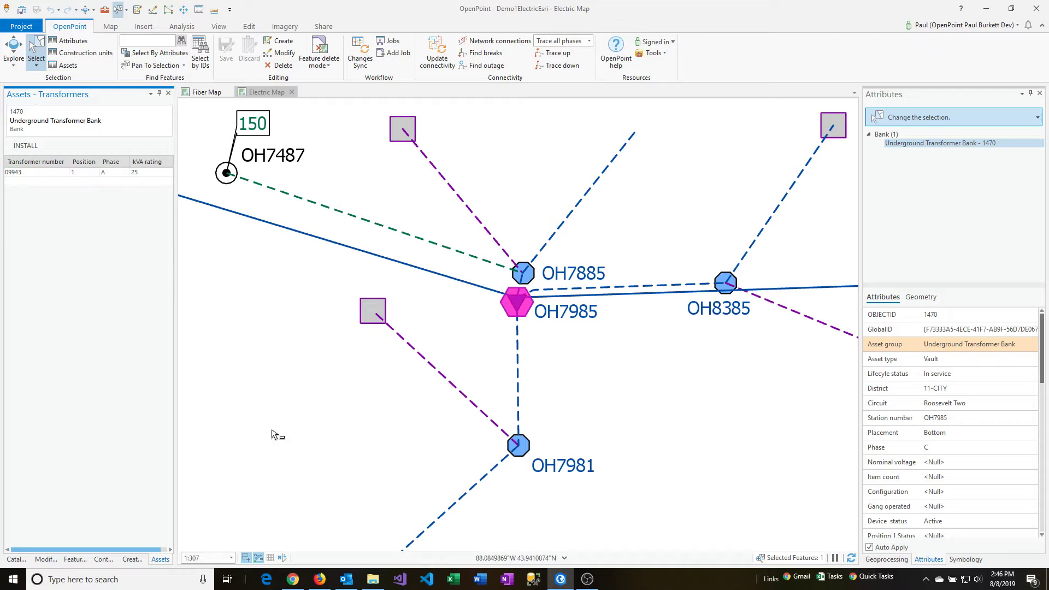
Record and save a Removal action for transformer 09943 dated 8/8/2019.
click(298, 580)
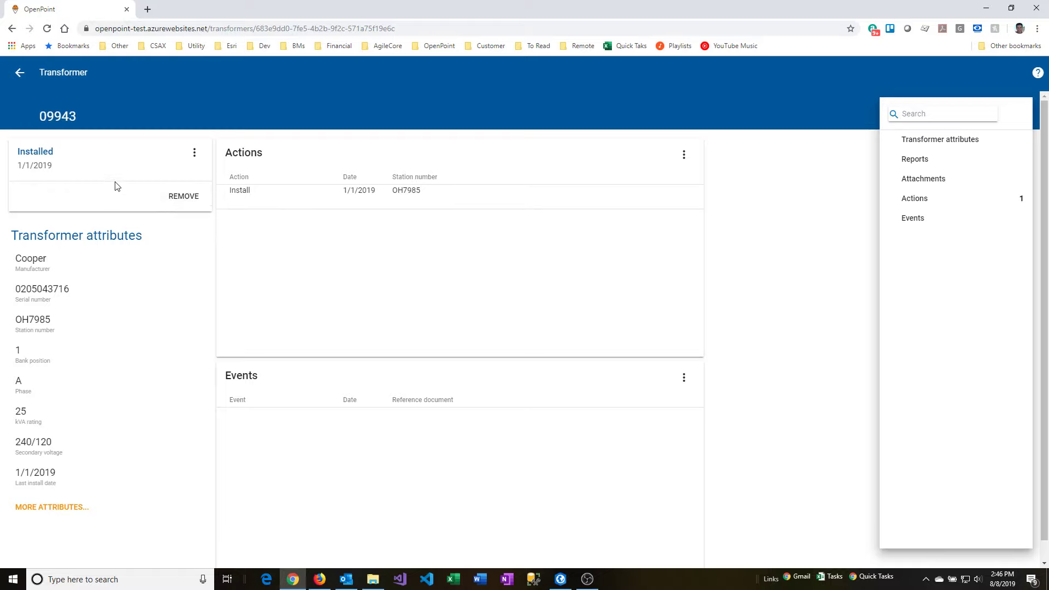
click(180, 203)
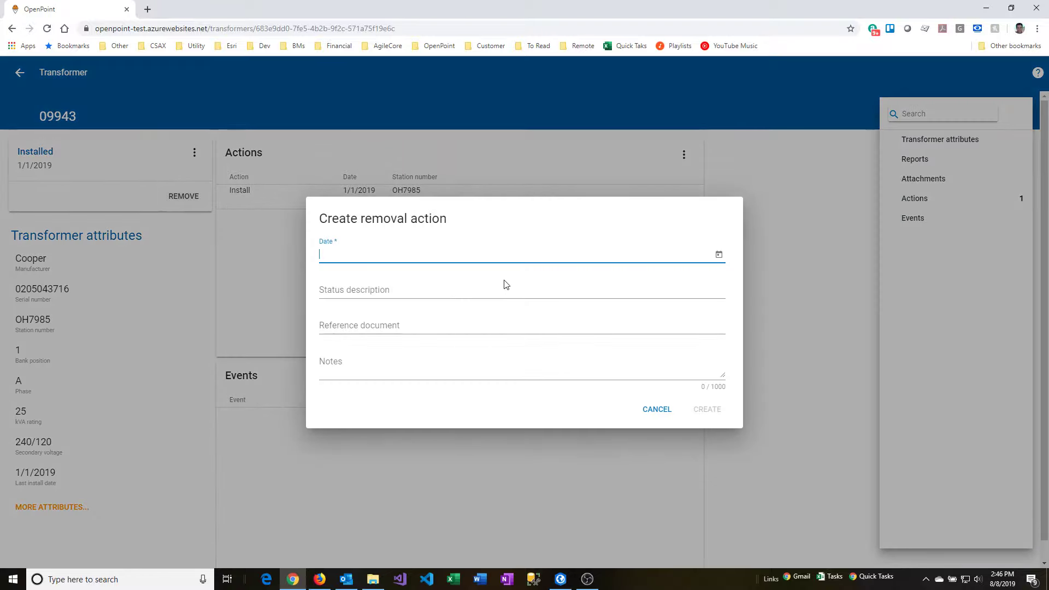
click(719, 256)
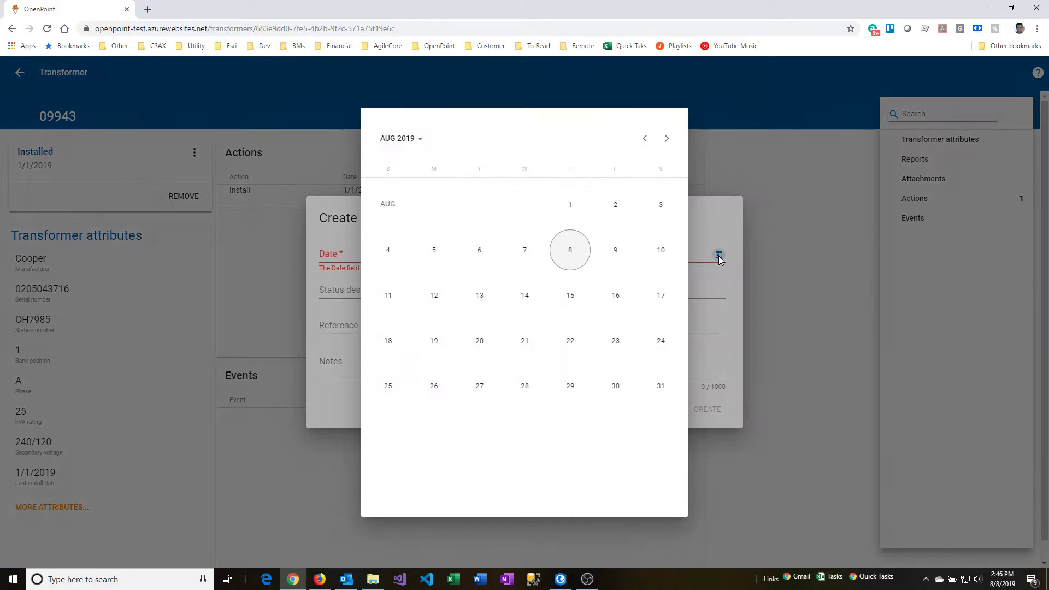
click(574, 251)
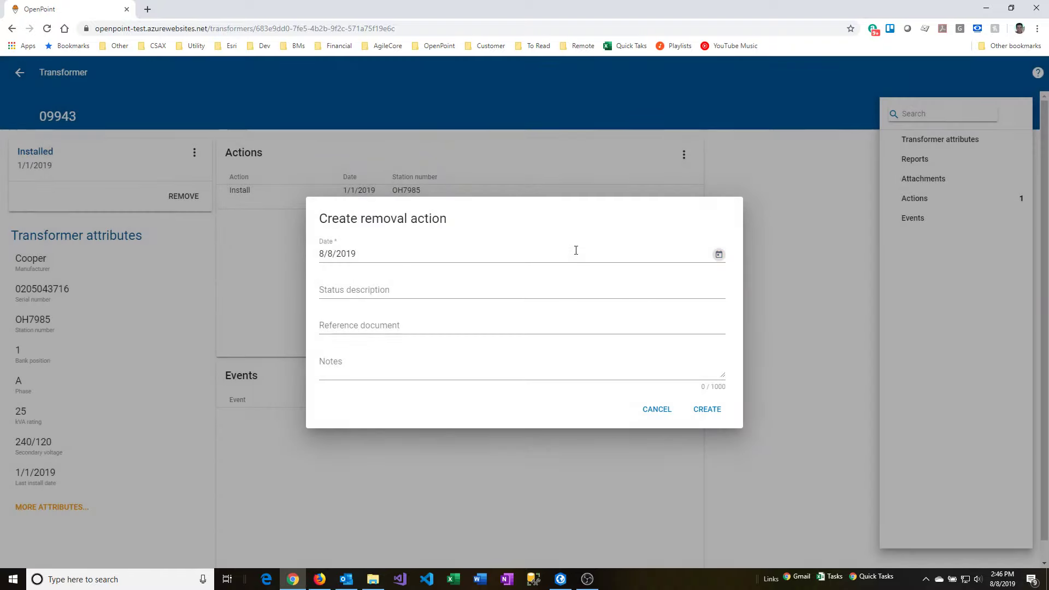
click(475, 291)
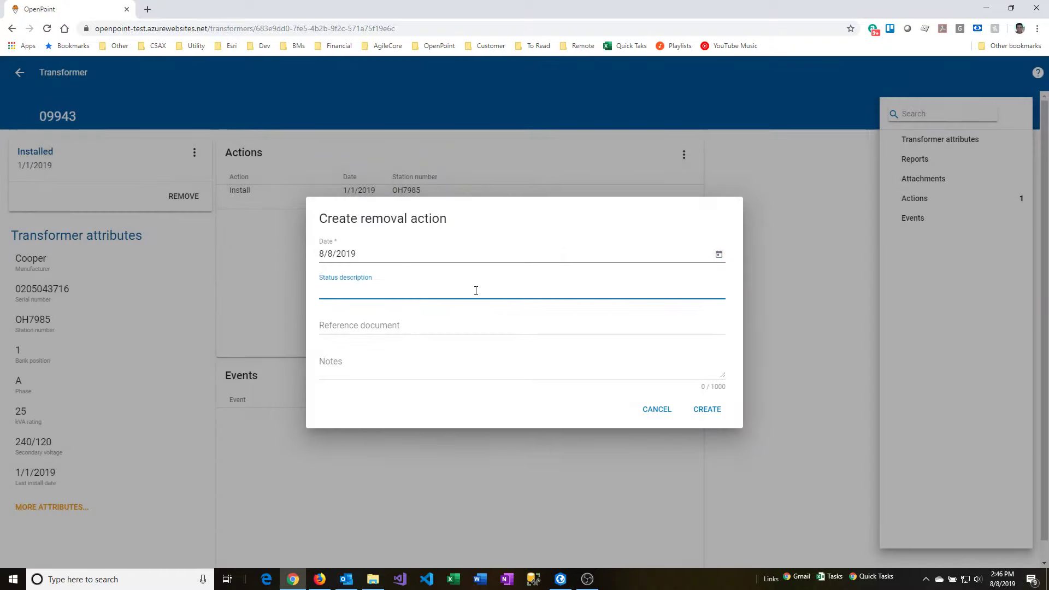
click(348, 327)
click(351, 365)
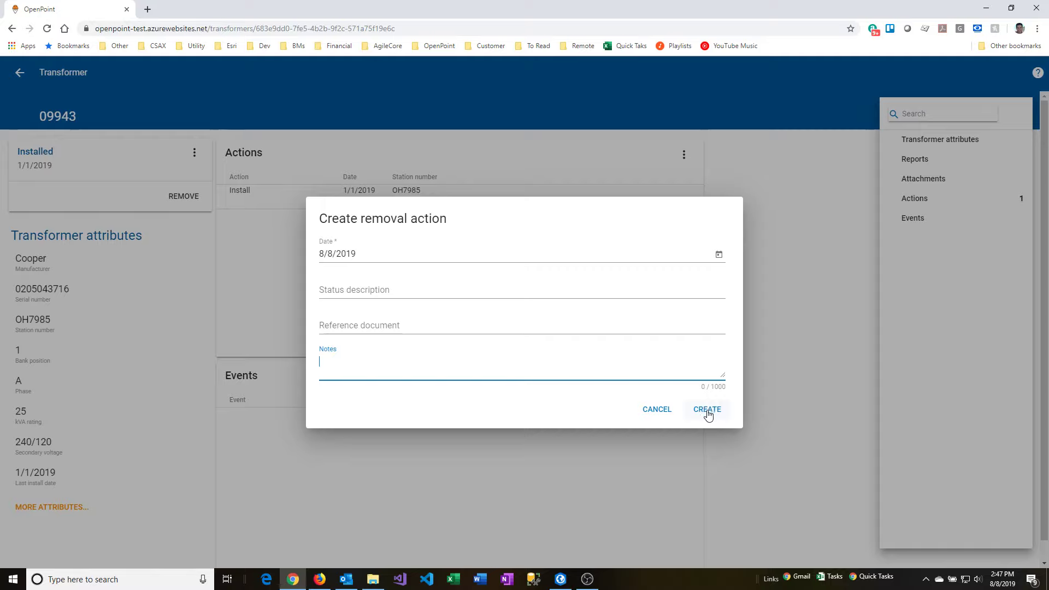
click(708, 414)
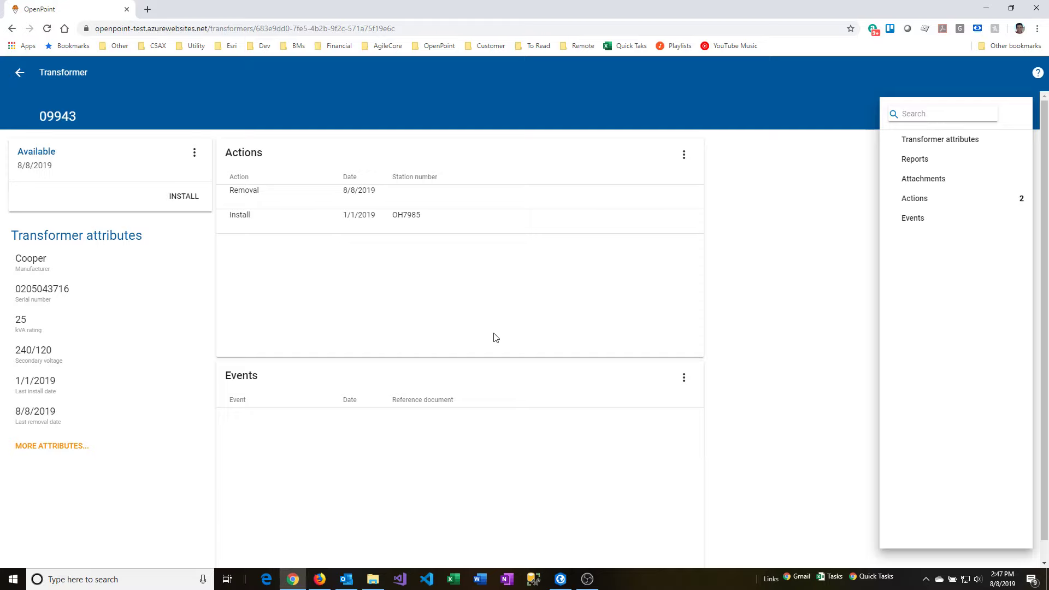
Reselect OH7985 in ArcGIS Pro to verify no transformer remains, then return to OpenPoint.
click(561, 579)
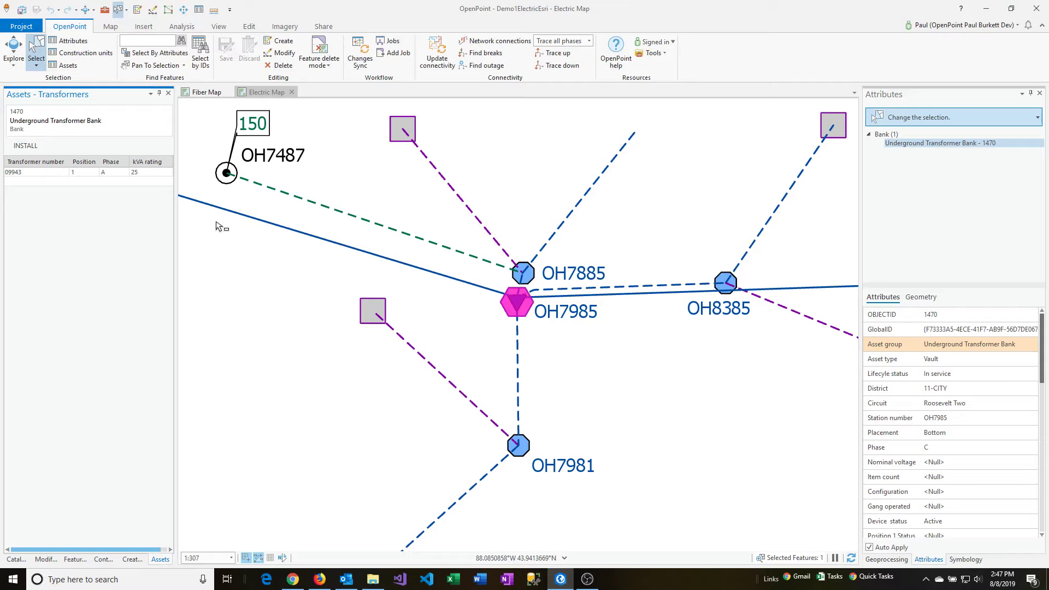
click(217, 297)
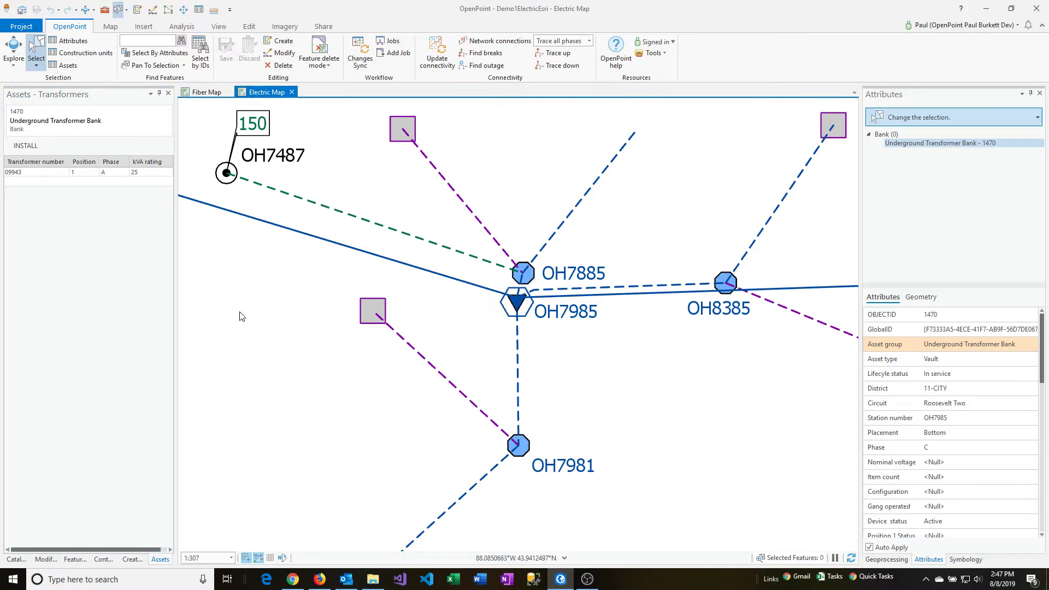
click(507, 307)
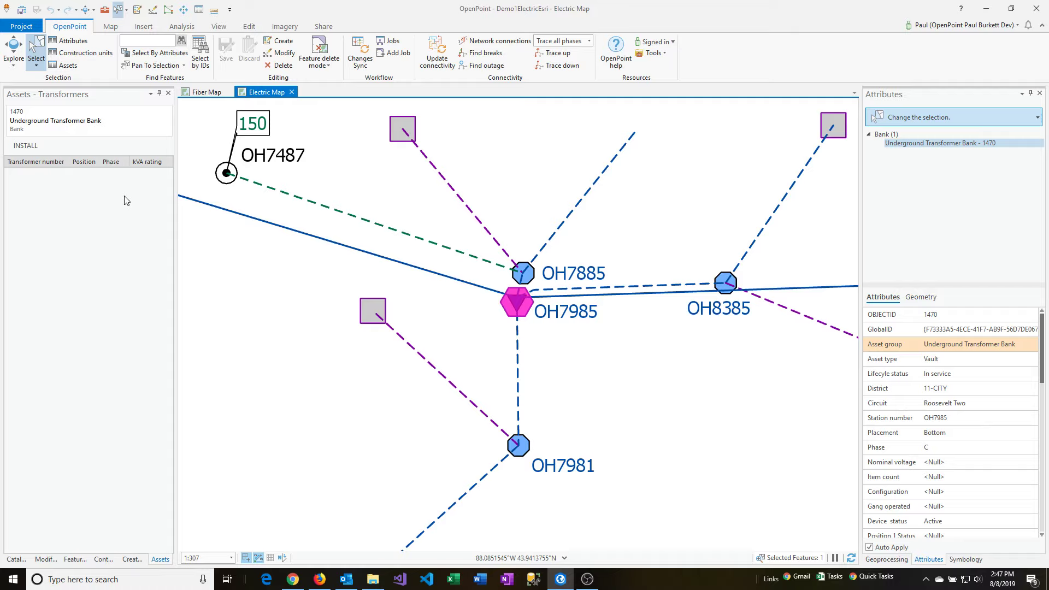
click(293, 580)
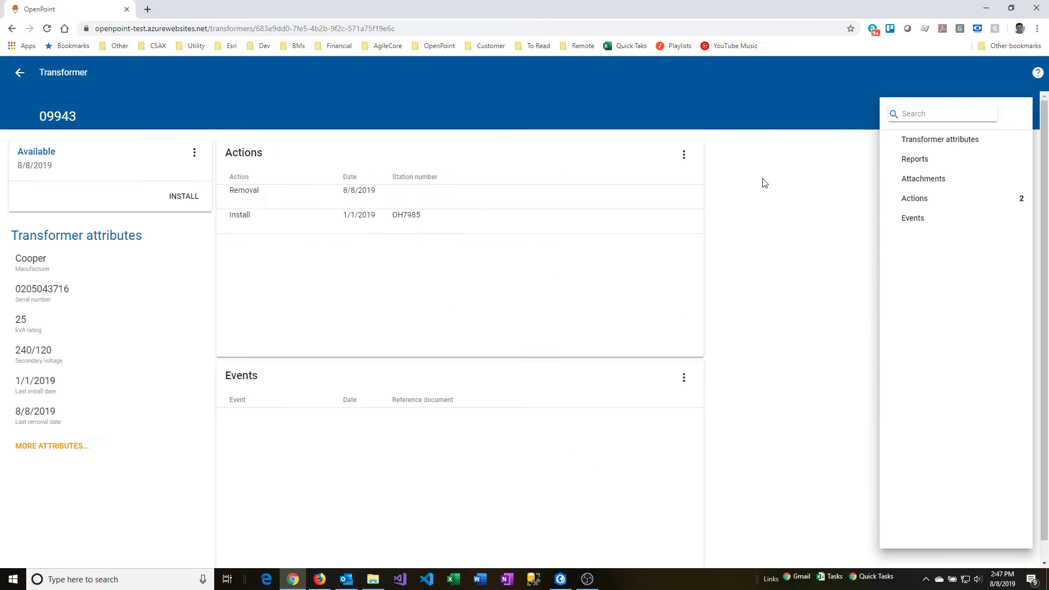
Show 09943's actions list with Removal (8/8/2019) and Install (1/1/2019) entries.
click(911, 202)
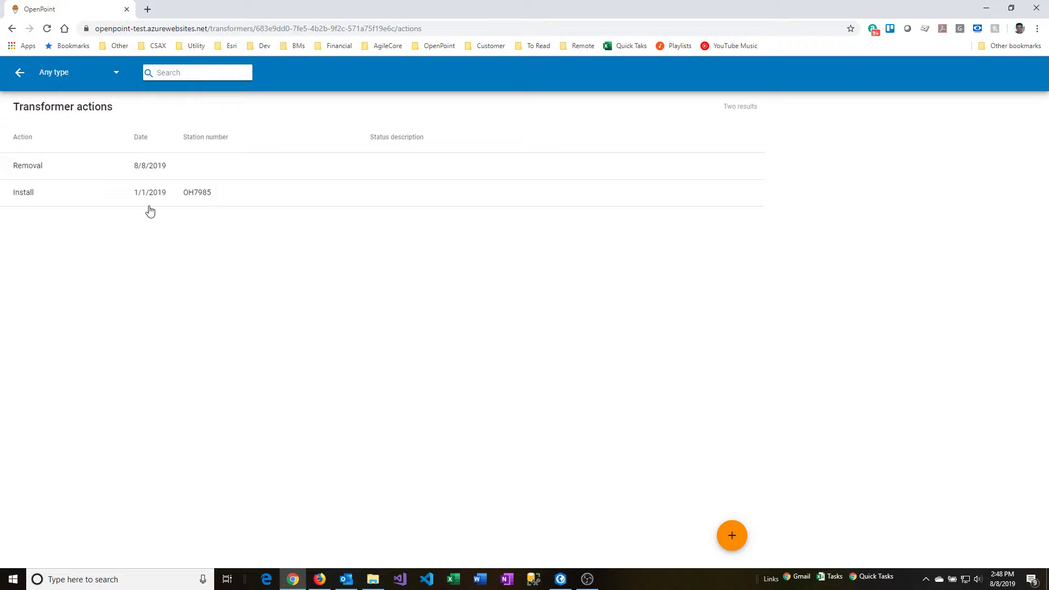
Switch between the Removal and Install details, ending on the Install at OH7985.
click(24, 165)
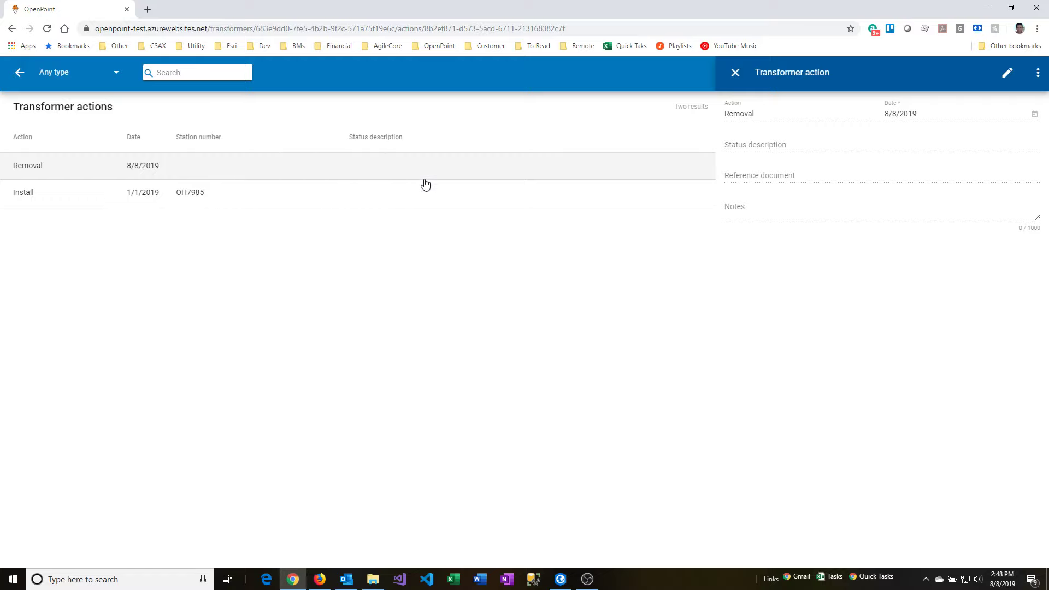
click(438, 192)
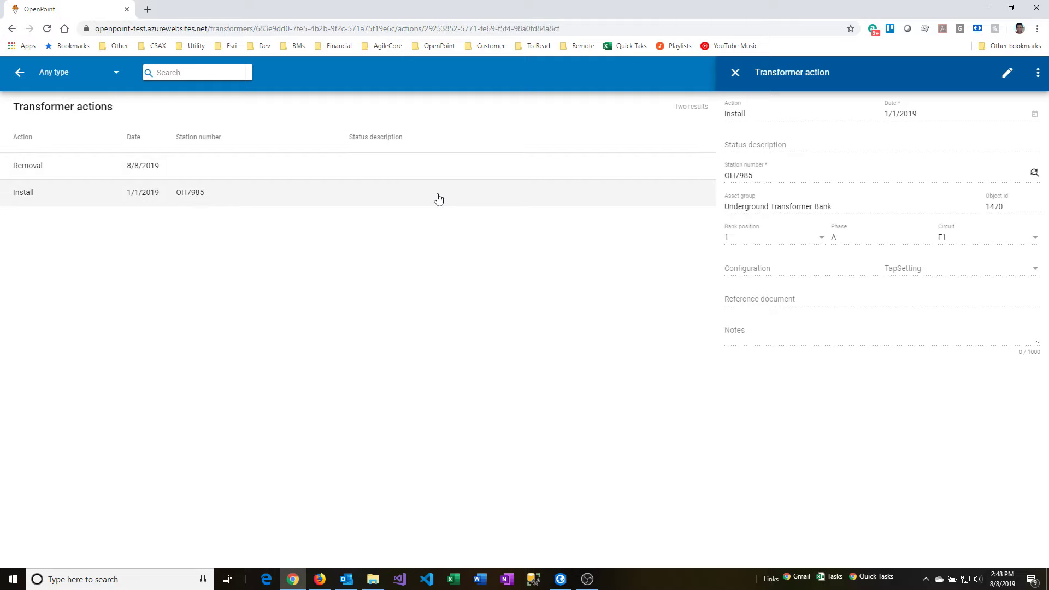
click(435, 172)
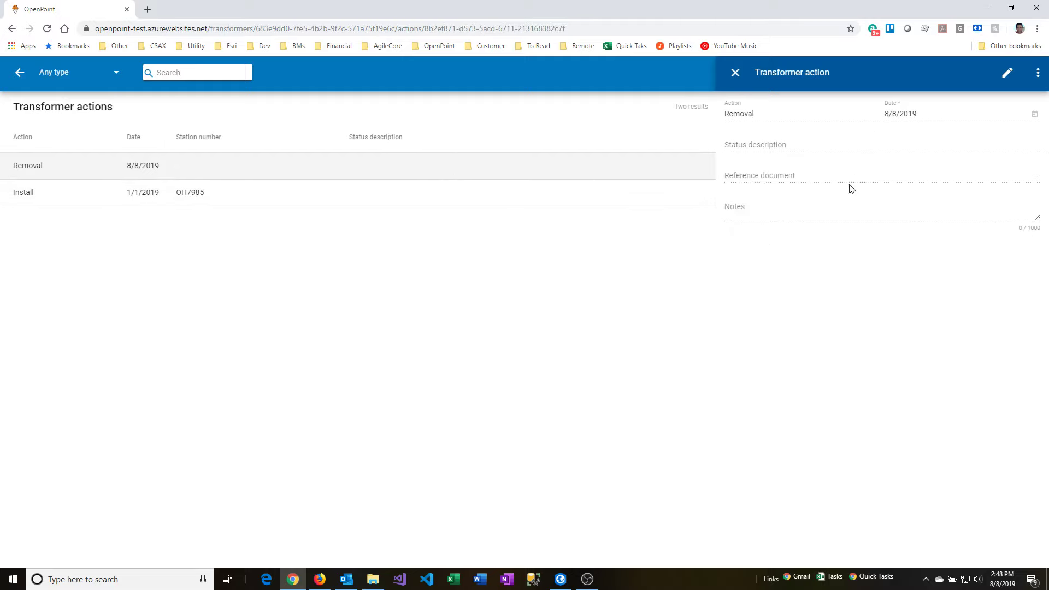
click(635, 198)
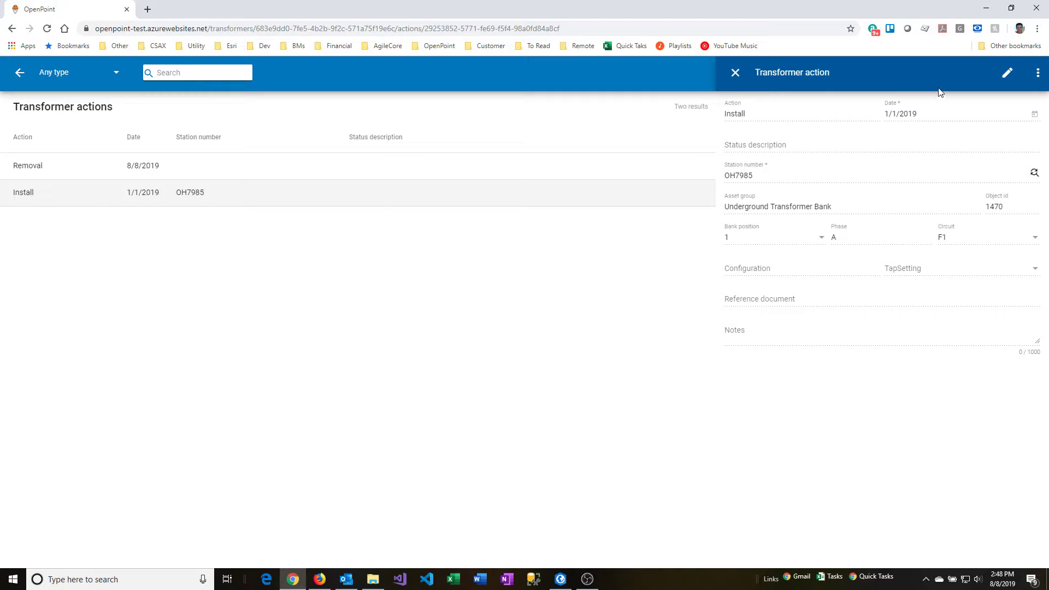
Delete the Install and Removal actions through their option menus, then open a blank action form.
click(1036, 76)
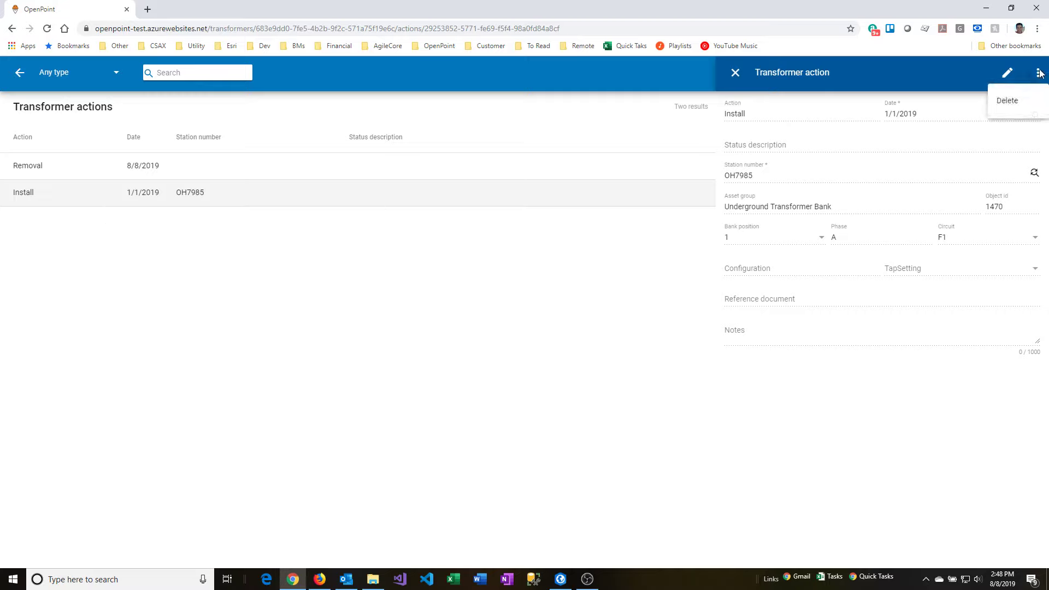
click(1010, 104)
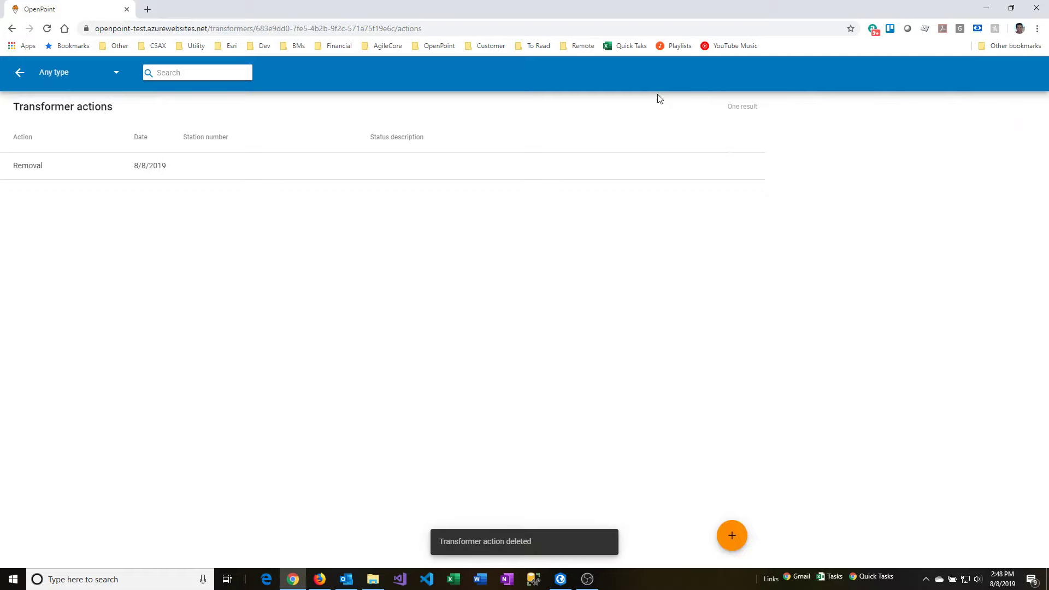
click(423, 174)
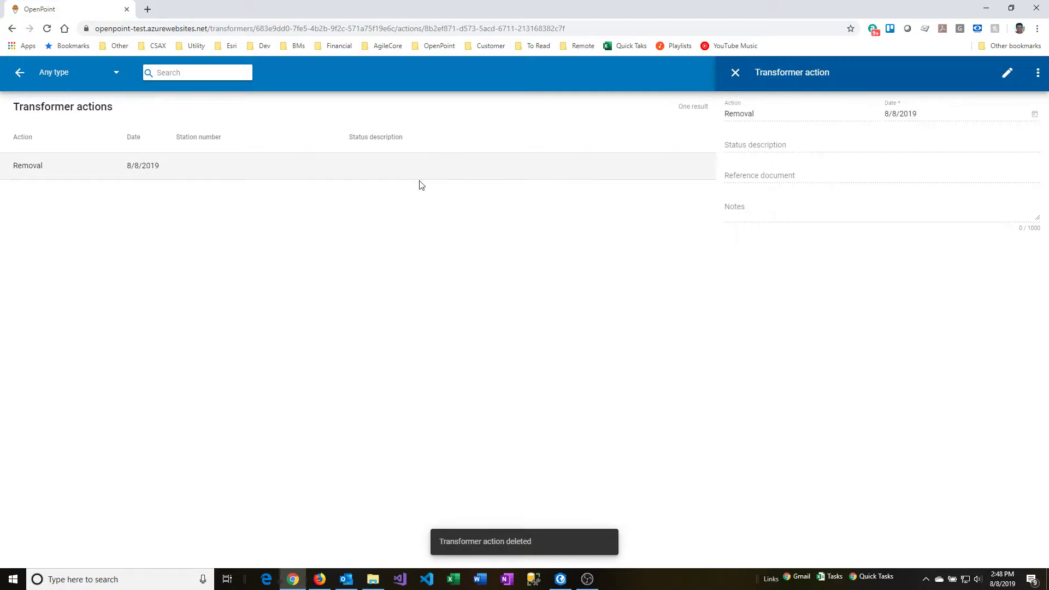
click(1036, 73)
click(1002, 103)
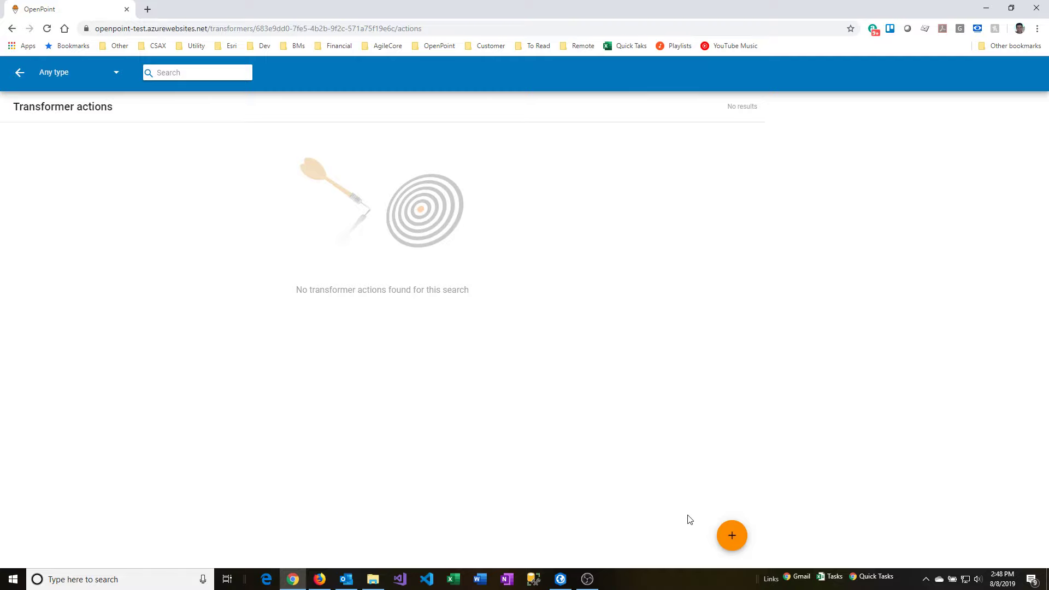
click(732, 536)
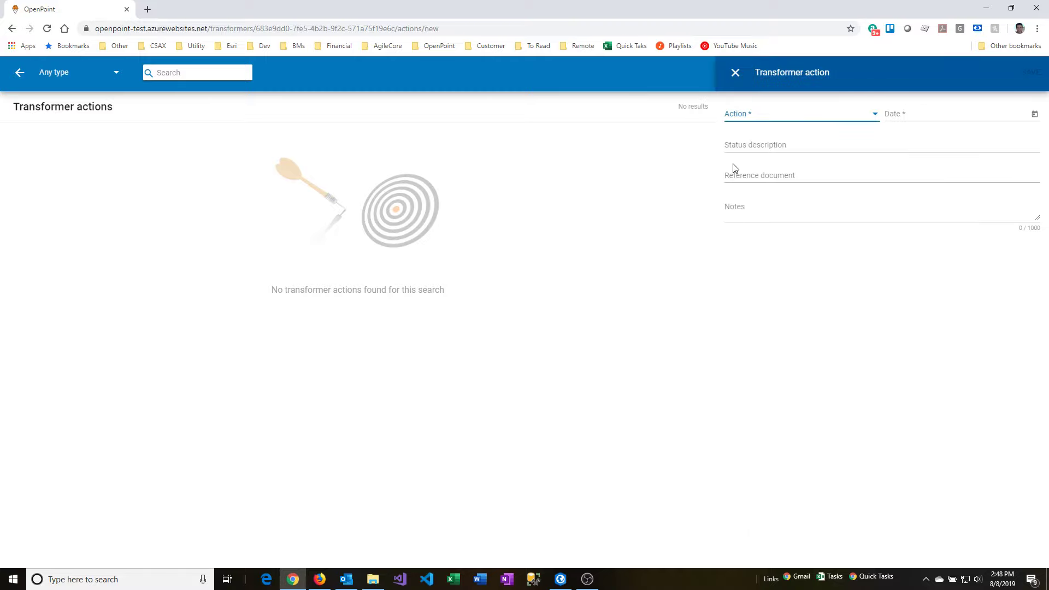